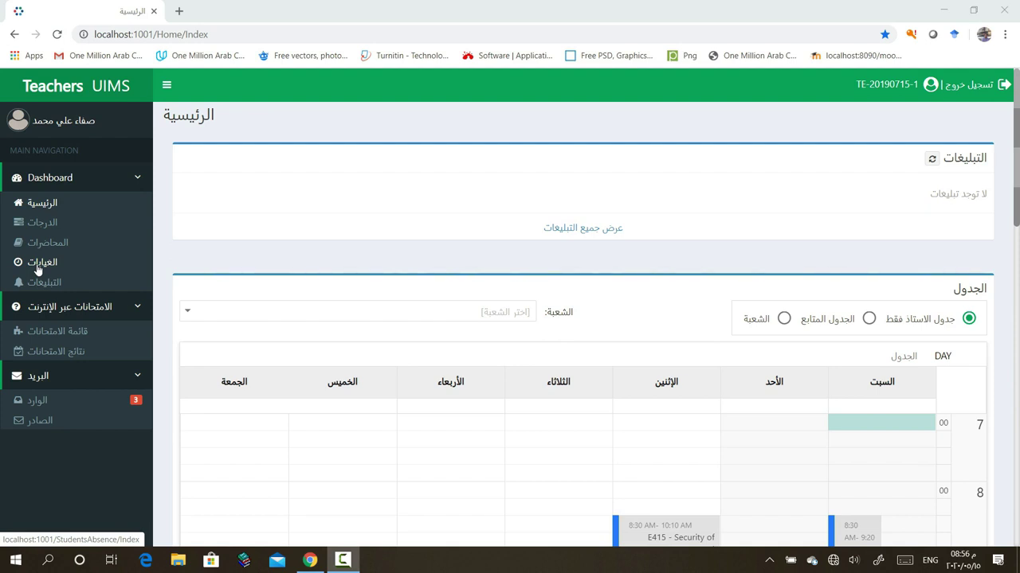
# - Open the student absences page (الغيابات) and set the date to 2020/05/15
pyautogui.click(37, 270)
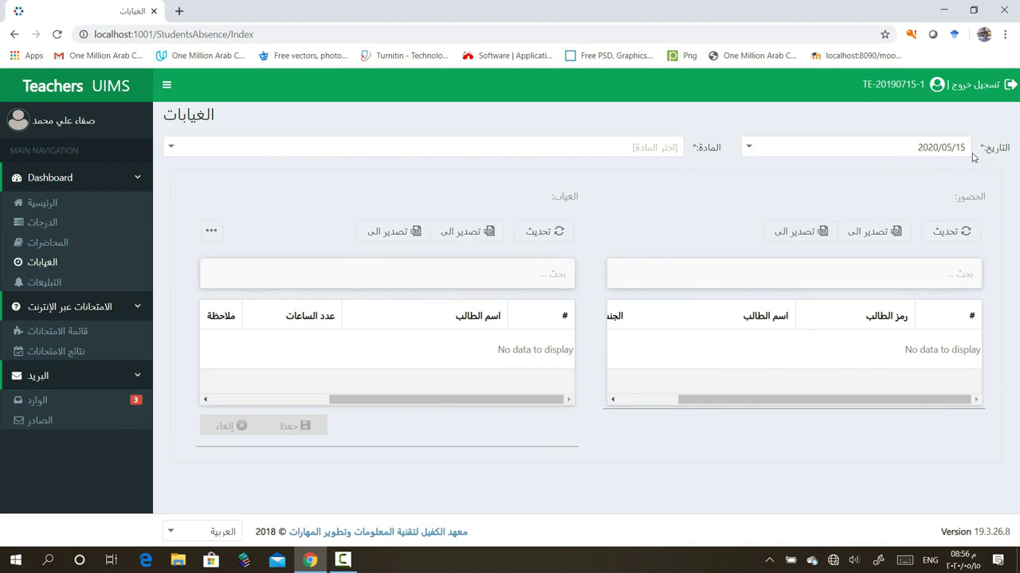
pyautogui.click(750, 147)
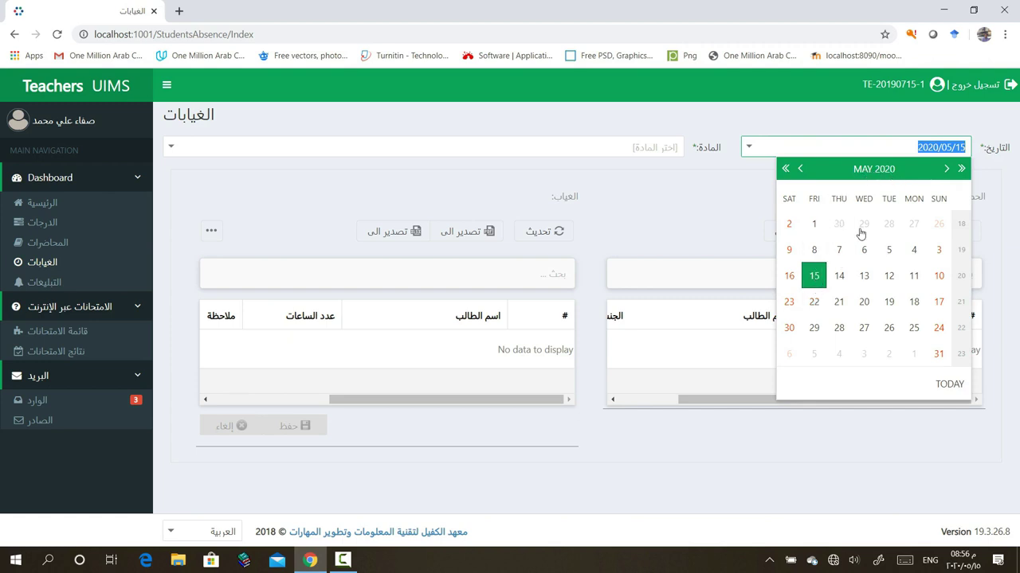
pyautogui.click(813, 276)
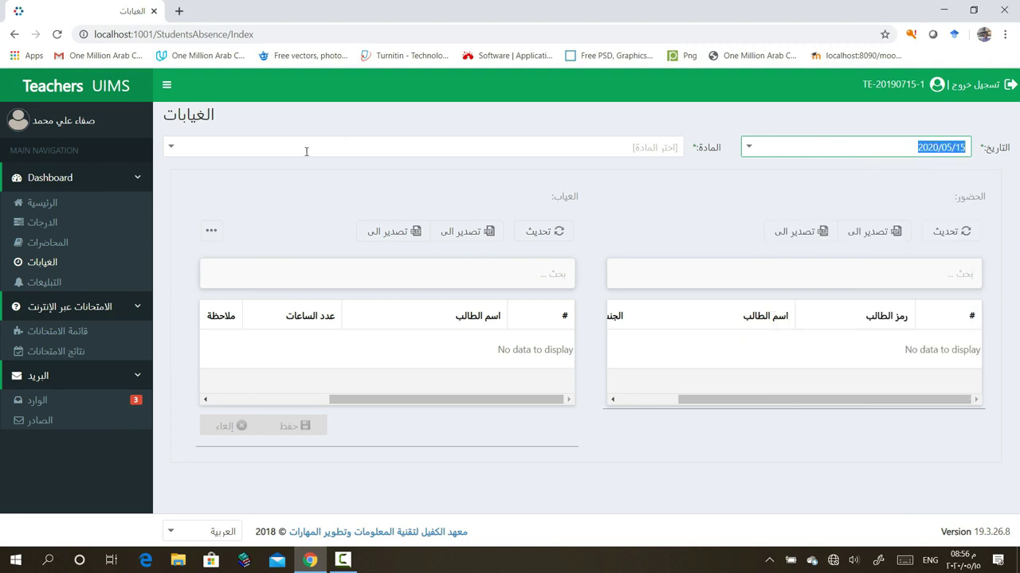
# - Load COTE117 - Computer Programming 1 for first-year evening study section A and review its whole student list
pyautogui.click(170, 150)
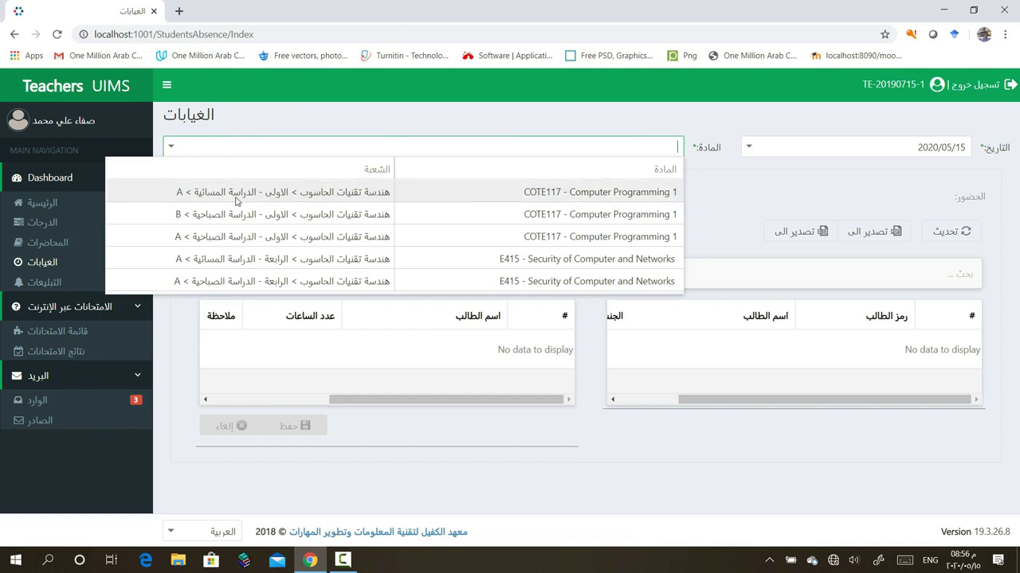
pyautogui.click(178, 201)
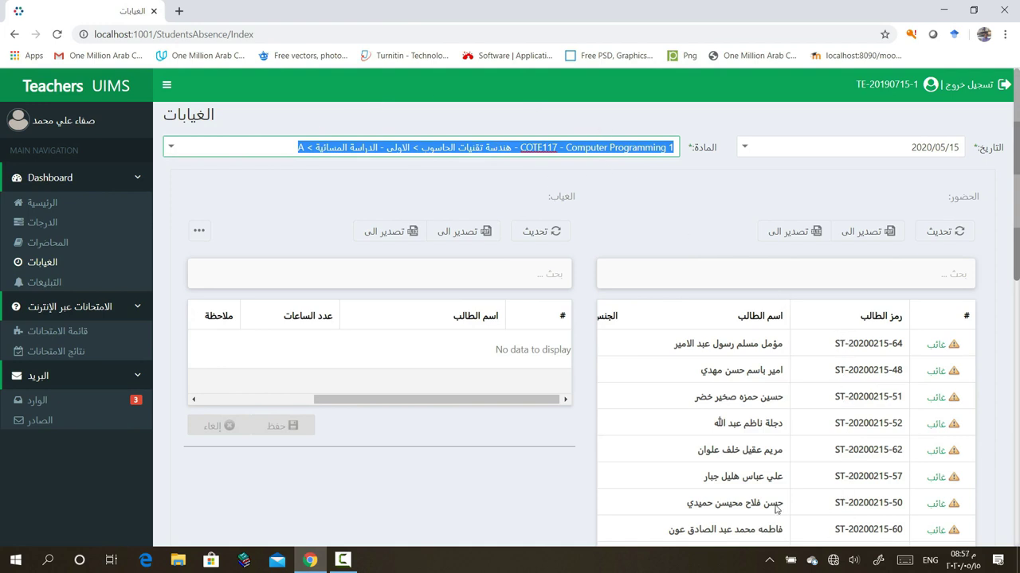
pyautogui.scroll(-8, 775, 510)
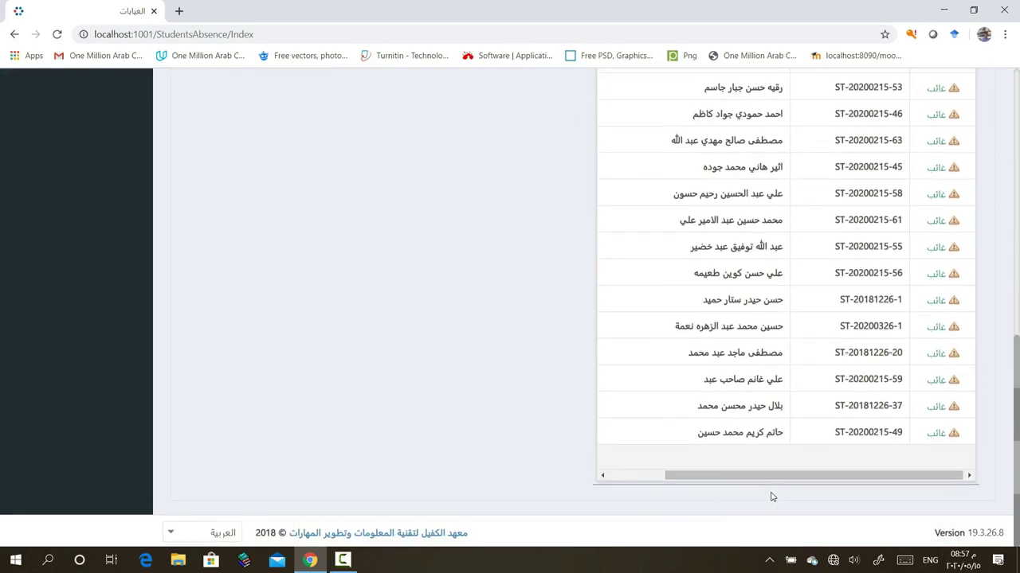
pyautogui.scroll(8, 770, 495)
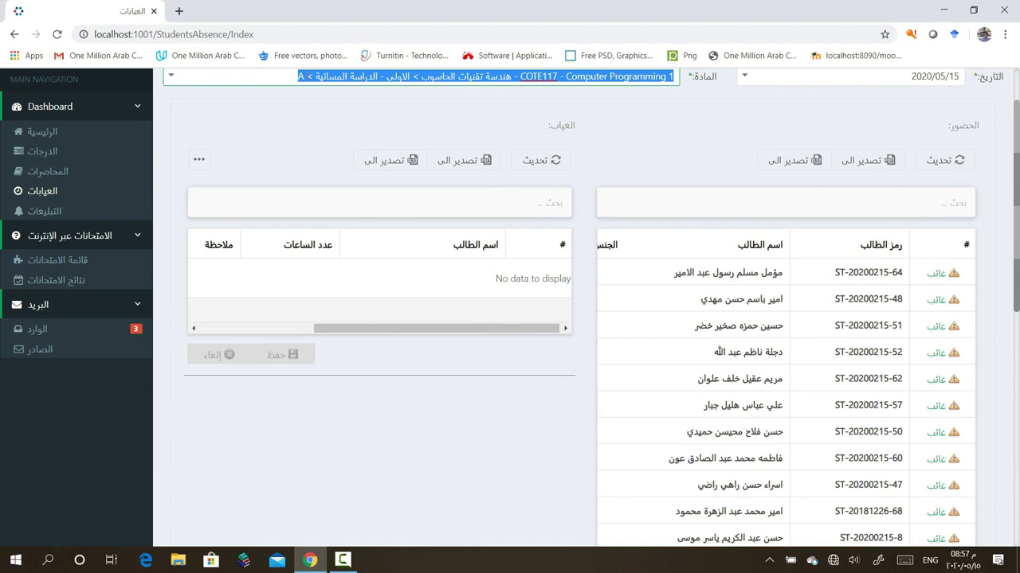
pyautogui.scroll(1, 209, 146)
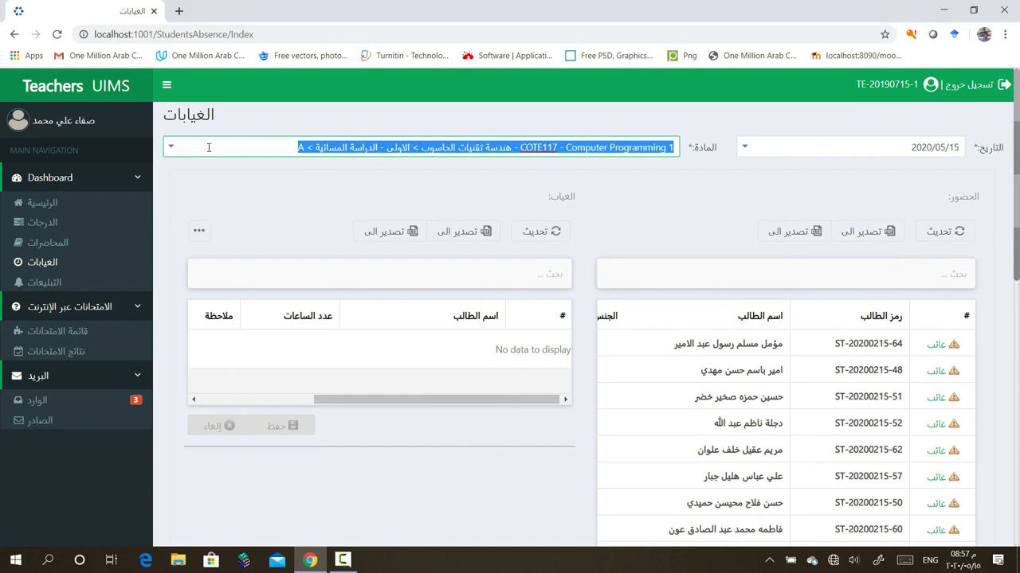
# - Switch the subject to COTE117 - Computer Programming 1, first-year morning study section B, and refresh the attendance list
pyautogui.click(169, 149)
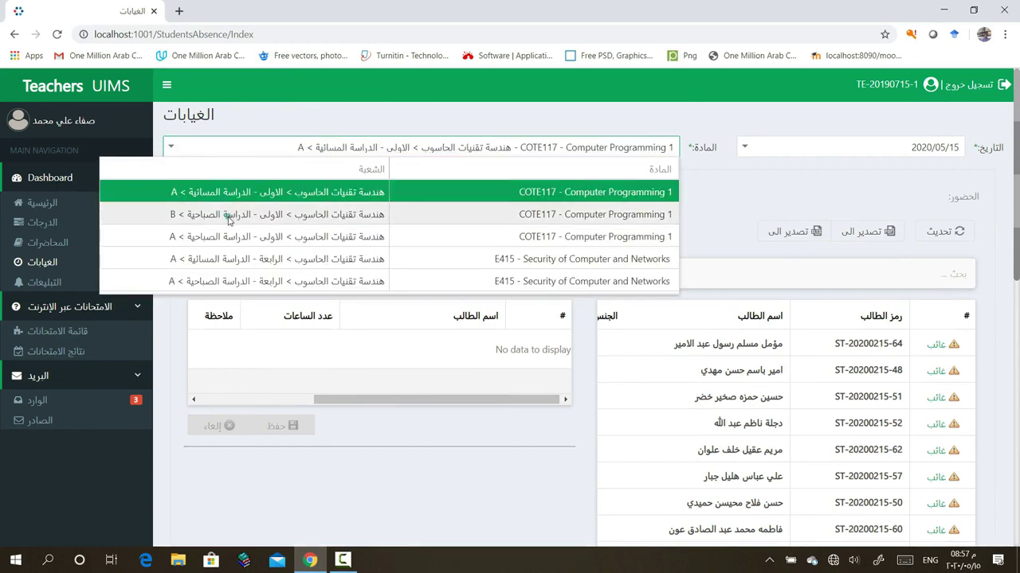
pyautogui.click(228, 217)
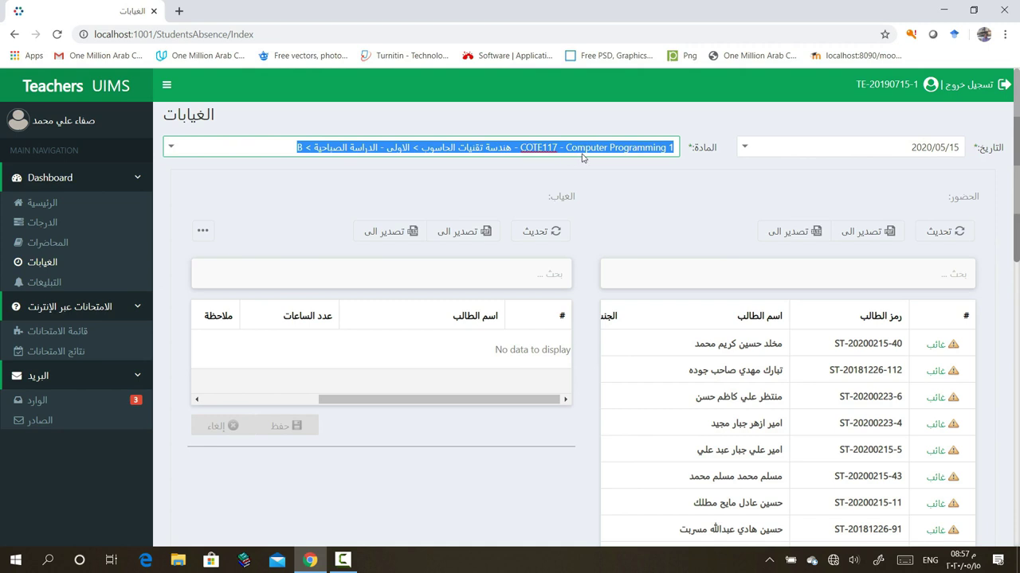
pyautogui.click(947, 238)
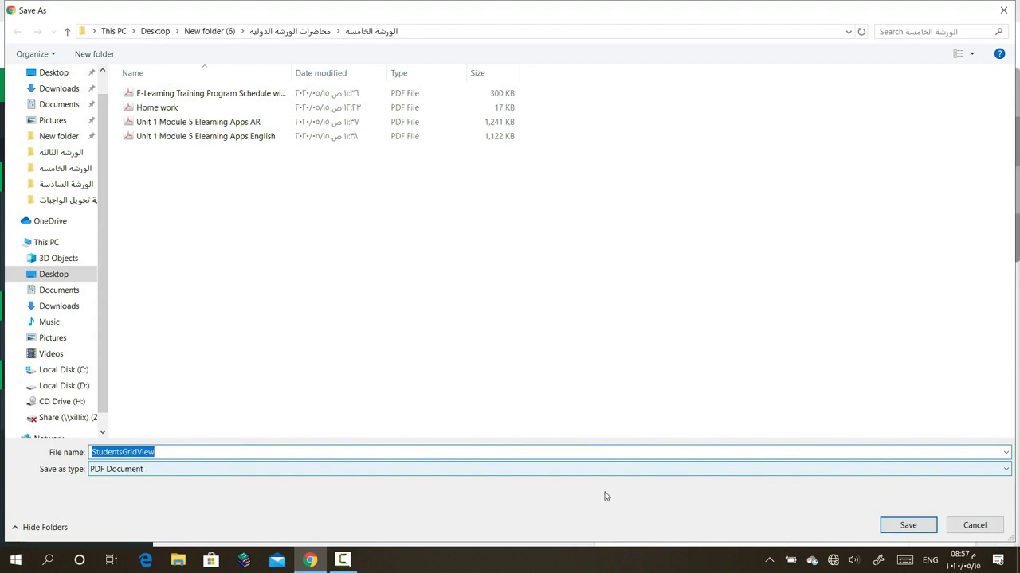
# - Try exporting the attendance list as a PDF document and as an Excel worksheet, cancelling both saves
pyautogui.click(978, 529)
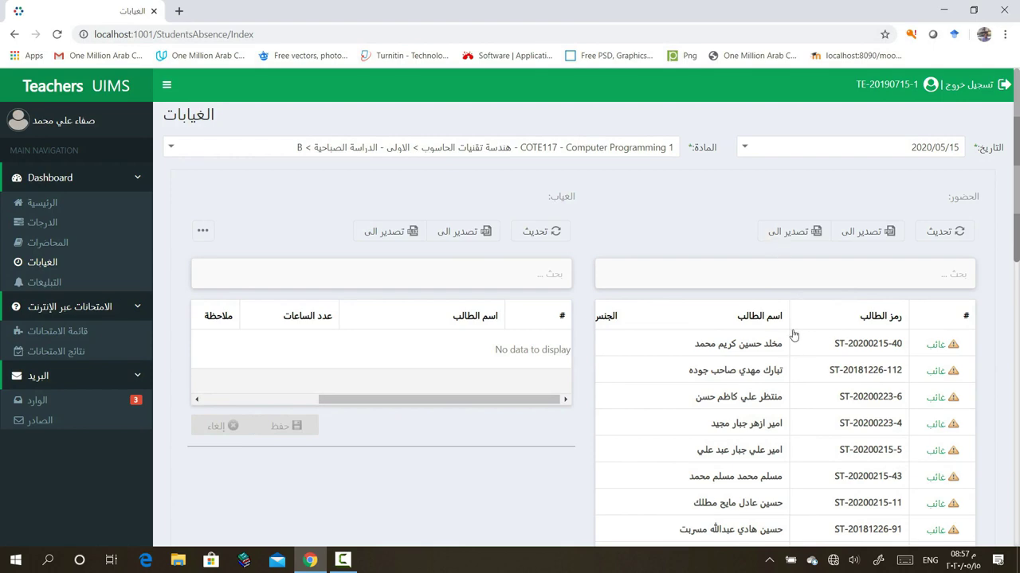
pyautogui.click(779, 235)
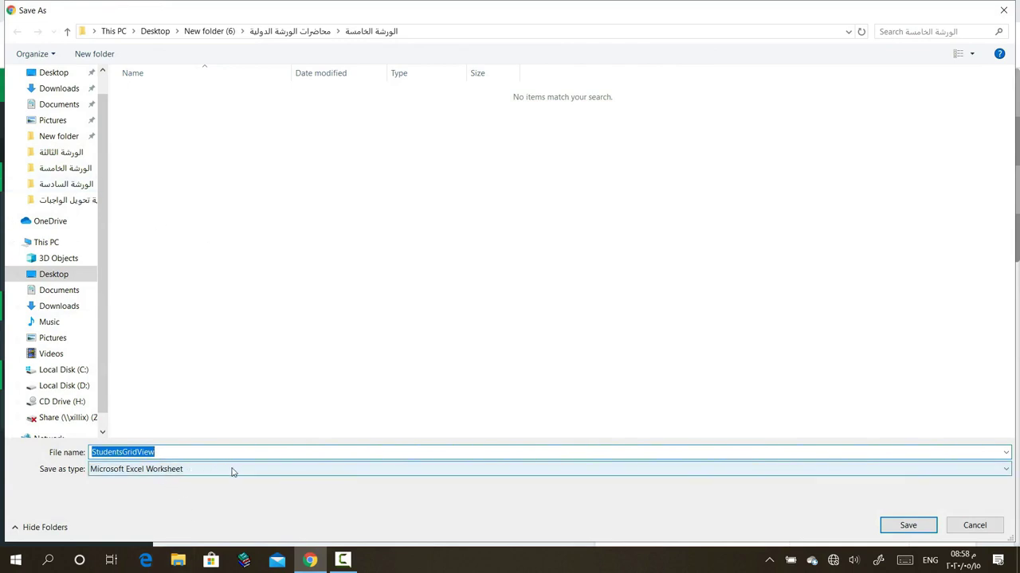
pyautogui.click(981, 529)
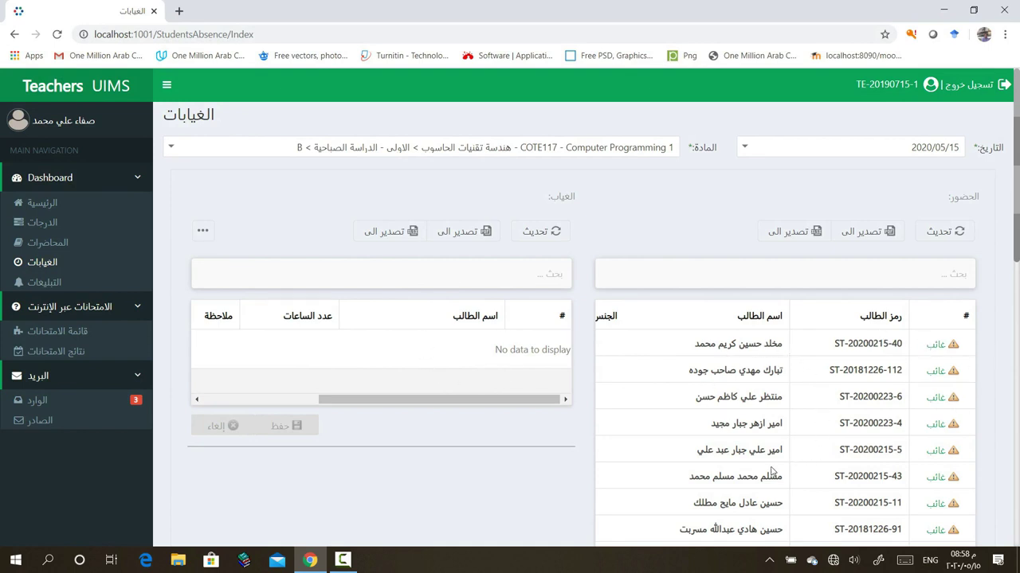
# - Mark four students absent one at a time, taking the 4th, 12th, 15th and 22nd rows of the shrinking attendance list
pyautogui.click(936, 427)
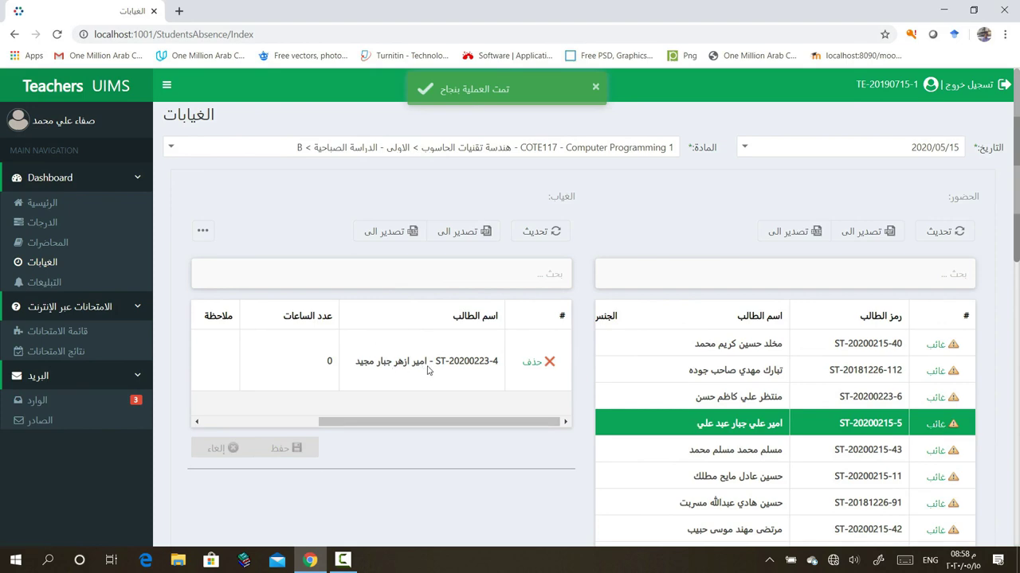
pyautogui.scroll(-4, 716, 440)
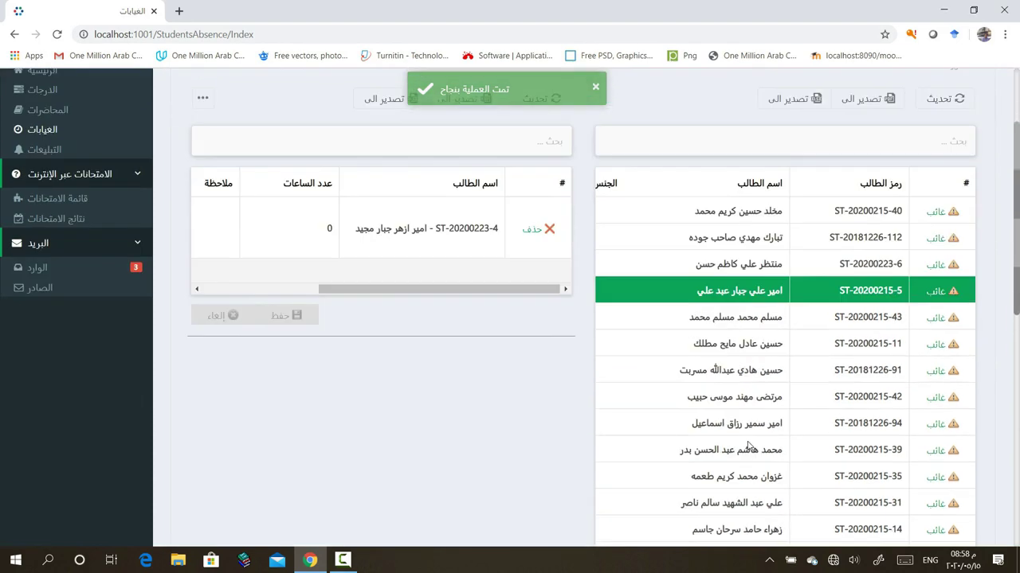
pyautogui.click(930, 438)
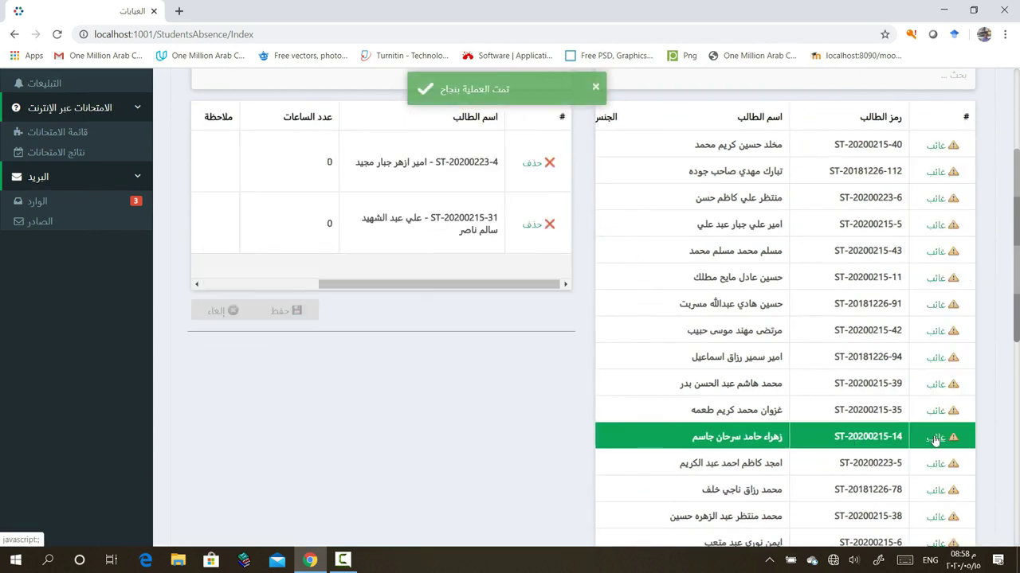
pyautogui.click(935, 517)
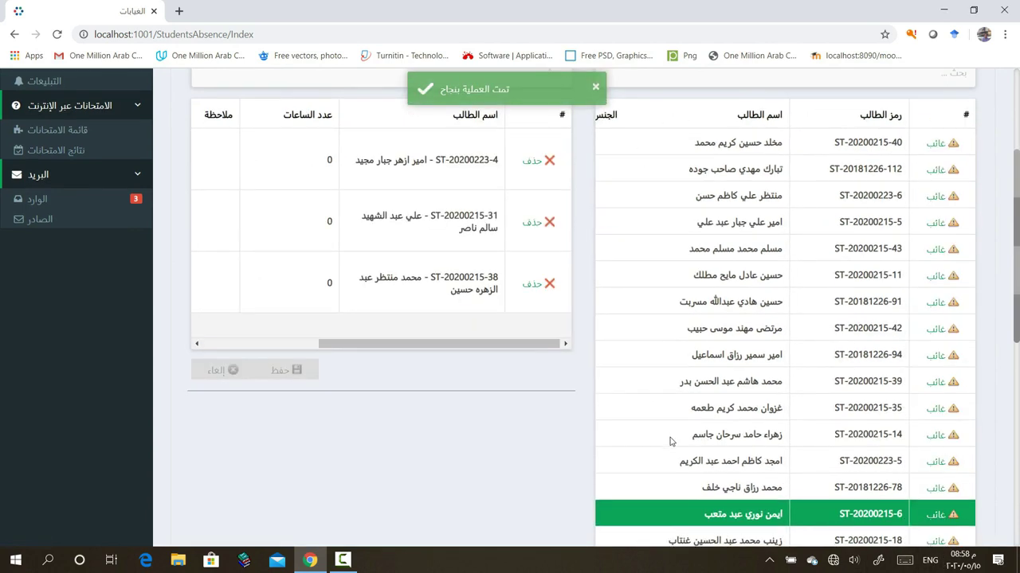
pyautogui.scroll(-4, 837, 446)
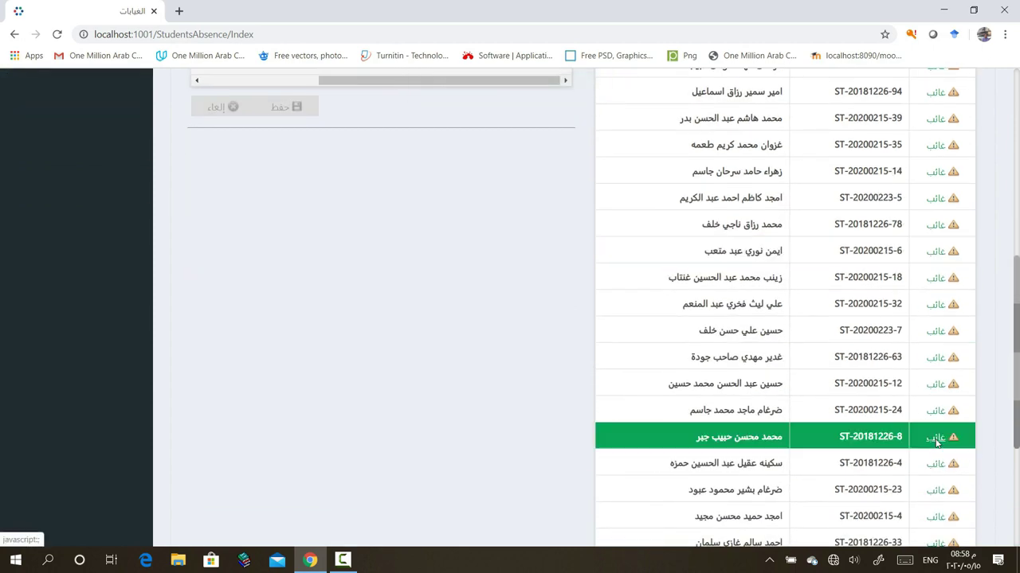
pyautogui.click(935, 436)
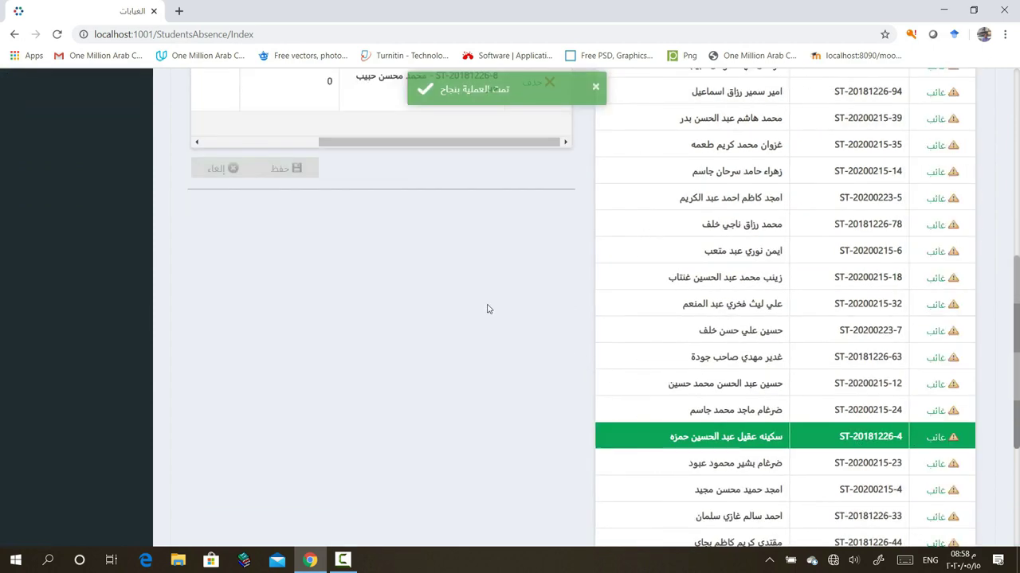
# - Search the absence list by a student's first name and clear the search
pyautogui.scroll(5, 487, 308)
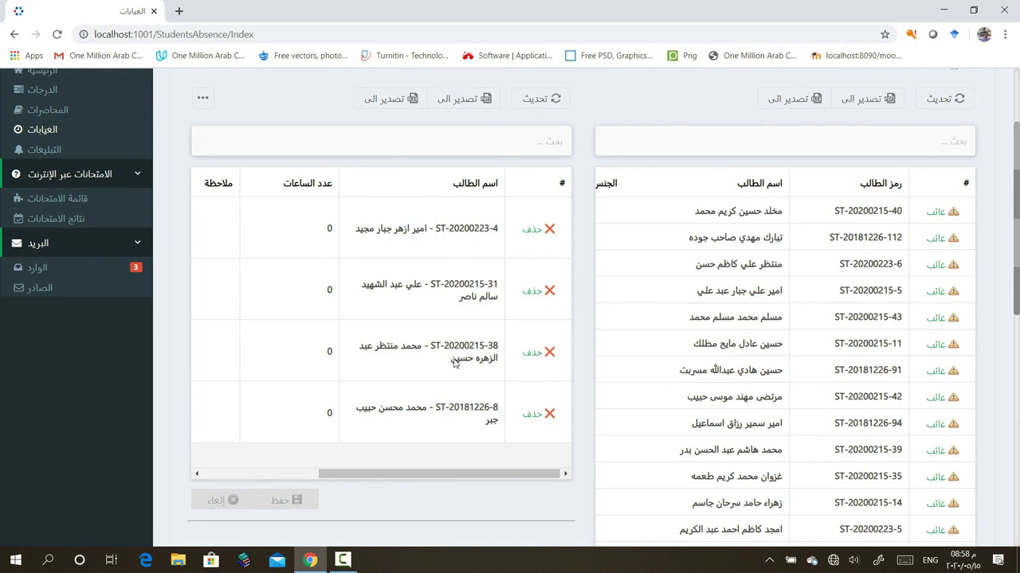
pyautogui.click(549, 141)
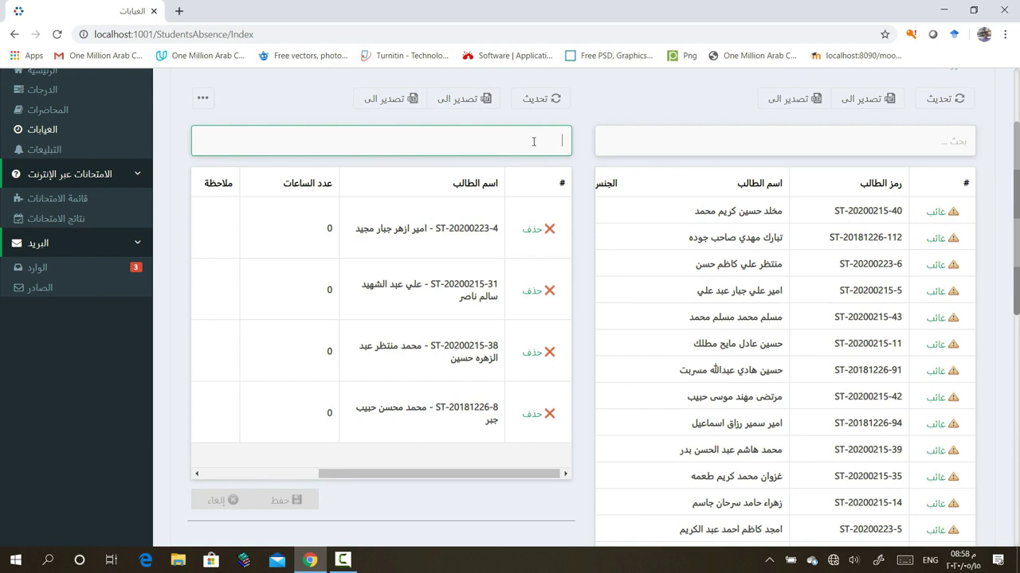
pyautogui.write('محمد')
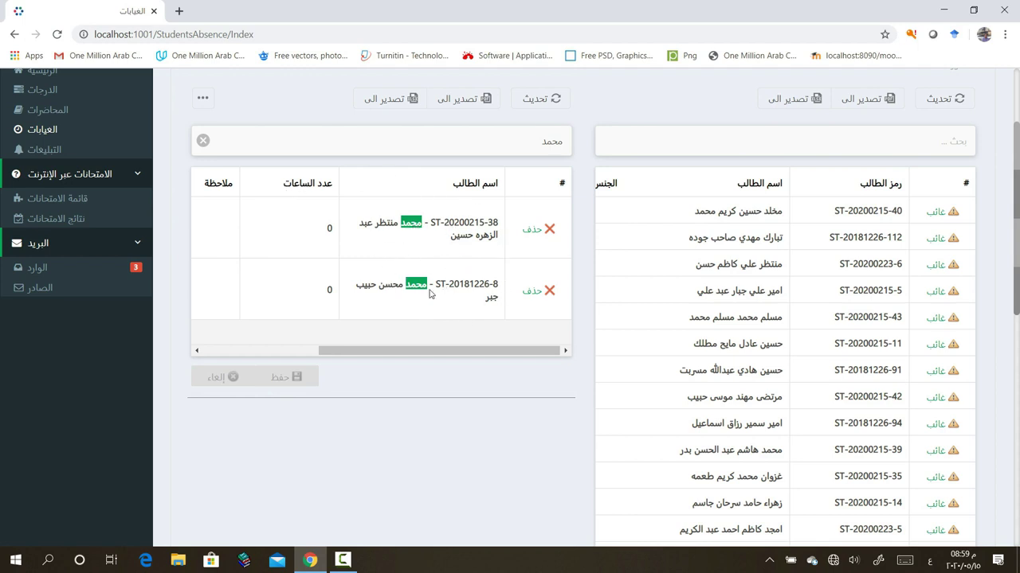
pyautogui.click(203, 141)
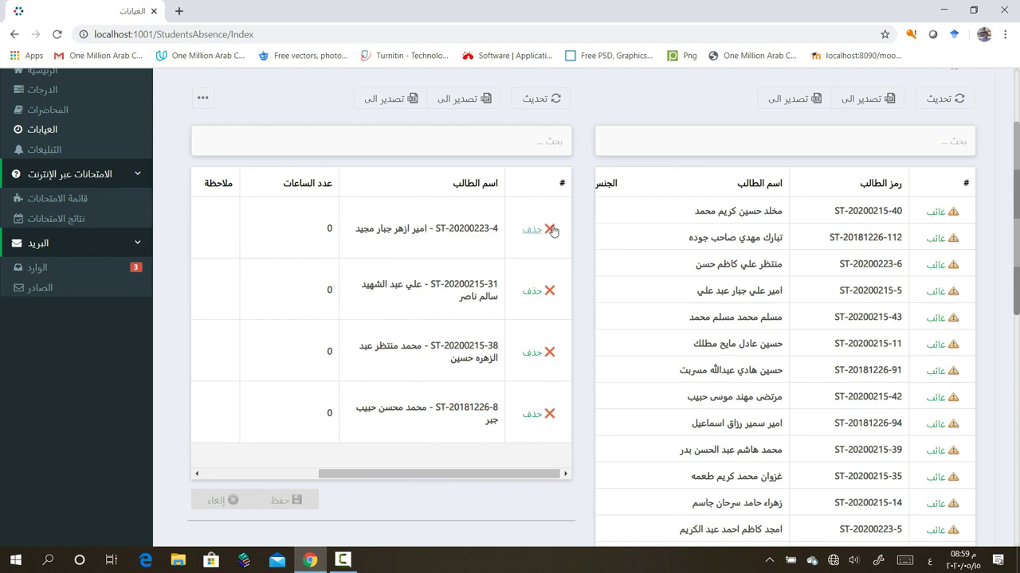
# - Mark the first student in the absence list for deletion
pyautogui.click(523, 237)
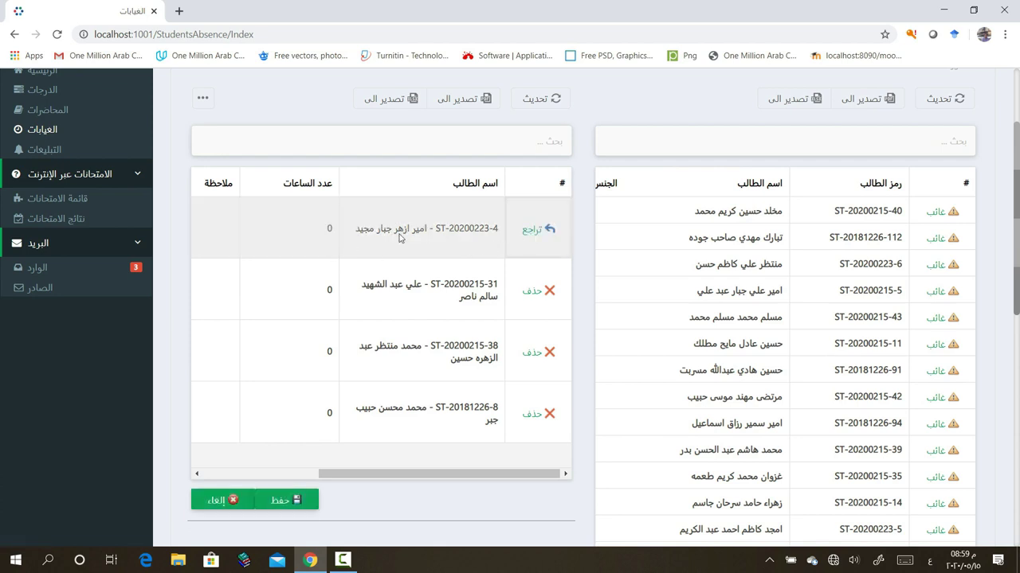
pyautogui.click(293, 502)
# - Set the absence hours of the three remaining absent students to 2, 2 and 1 in list order, and save the changes
pyautogui.click(325, 293)
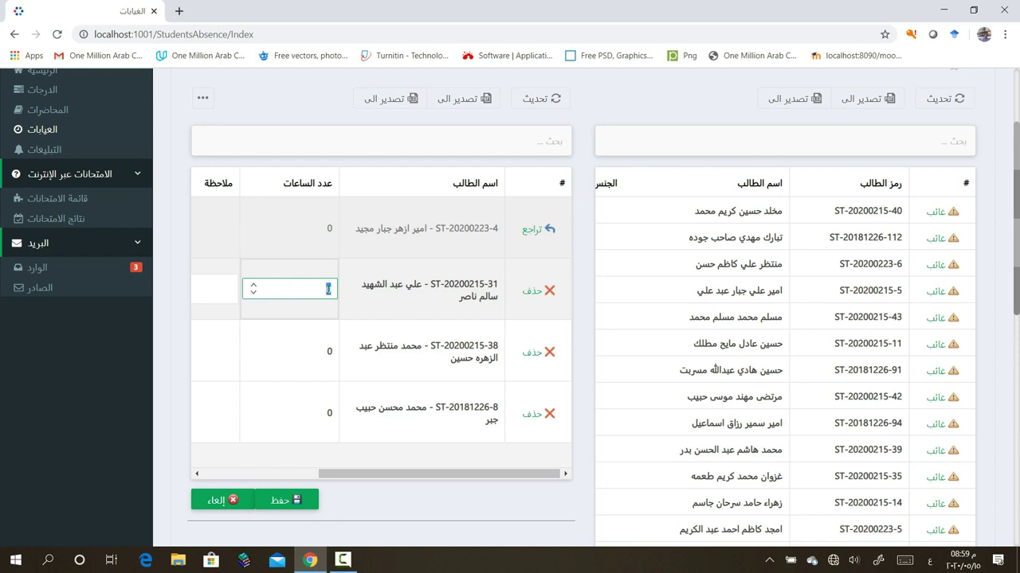
pyautogui.click(329, 351)
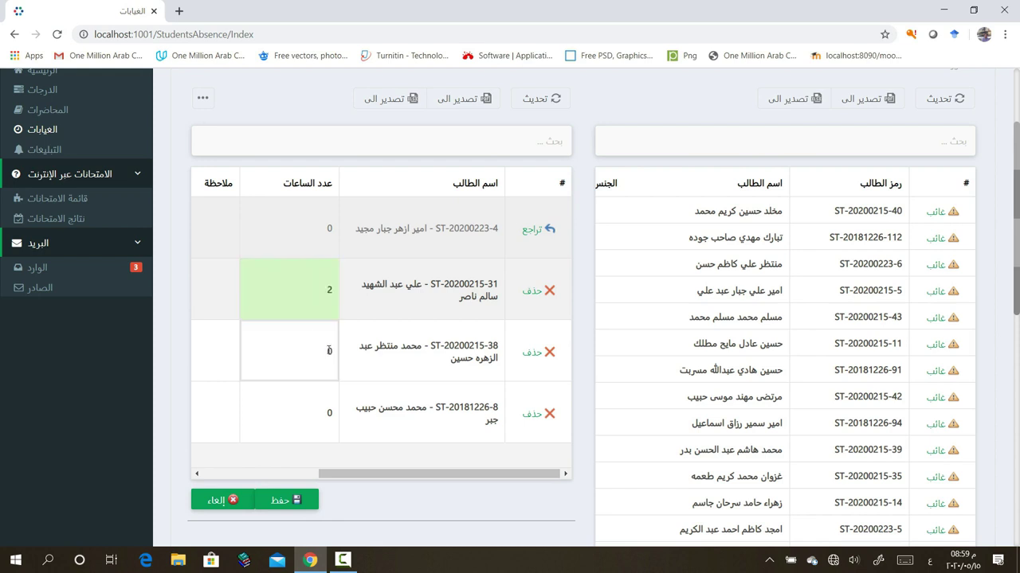
pyautogui.write('2')
pyautogui.click(327, 414)
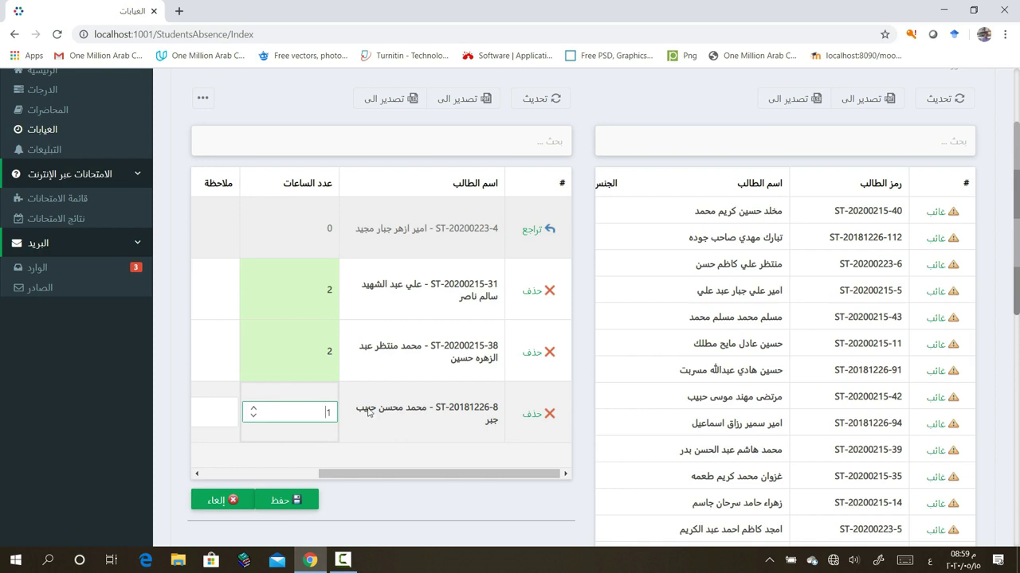
pyautogui.click(367, 450)
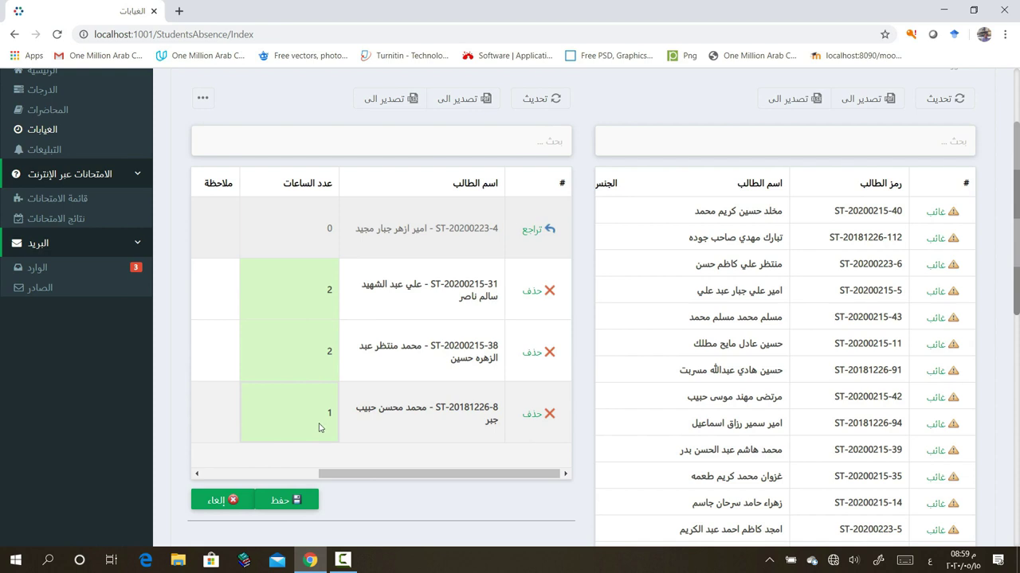
pyautogui.click(227, 277)
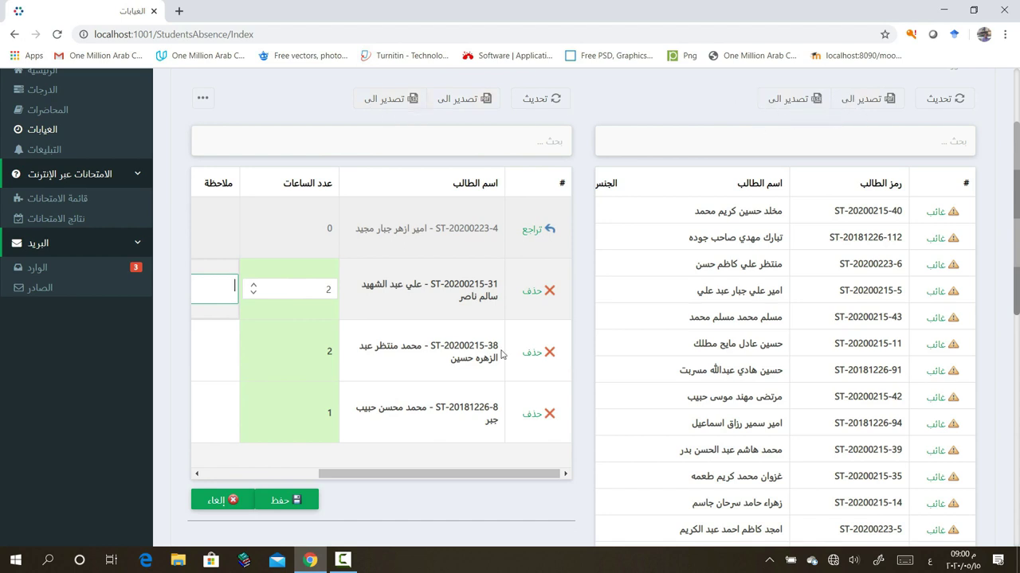
pyautogui.click(279, 502)
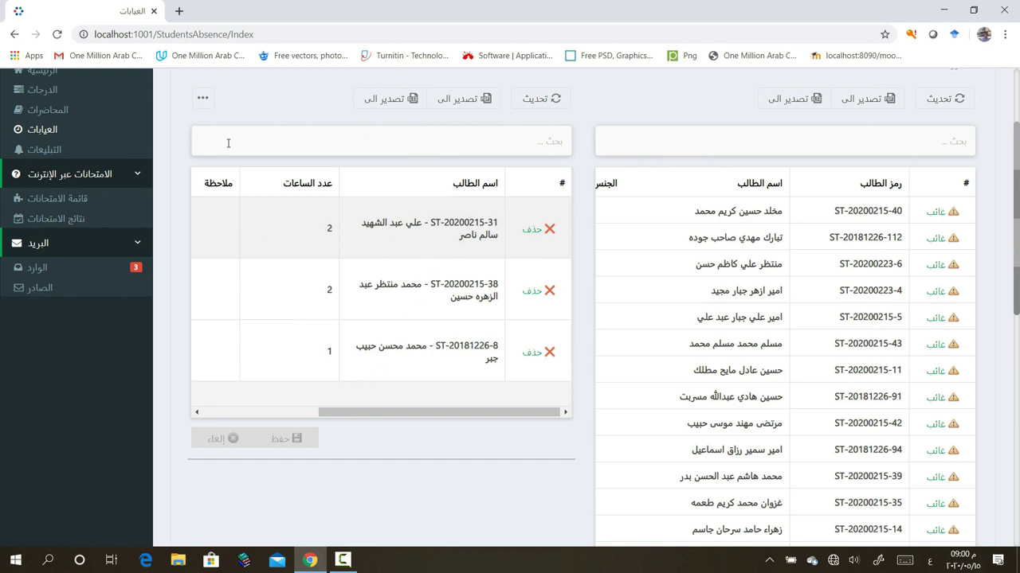
# - Set the number of hours (عدد الساعات) to 2 in the absence list's additional options
pyautogui.click(204, 97)
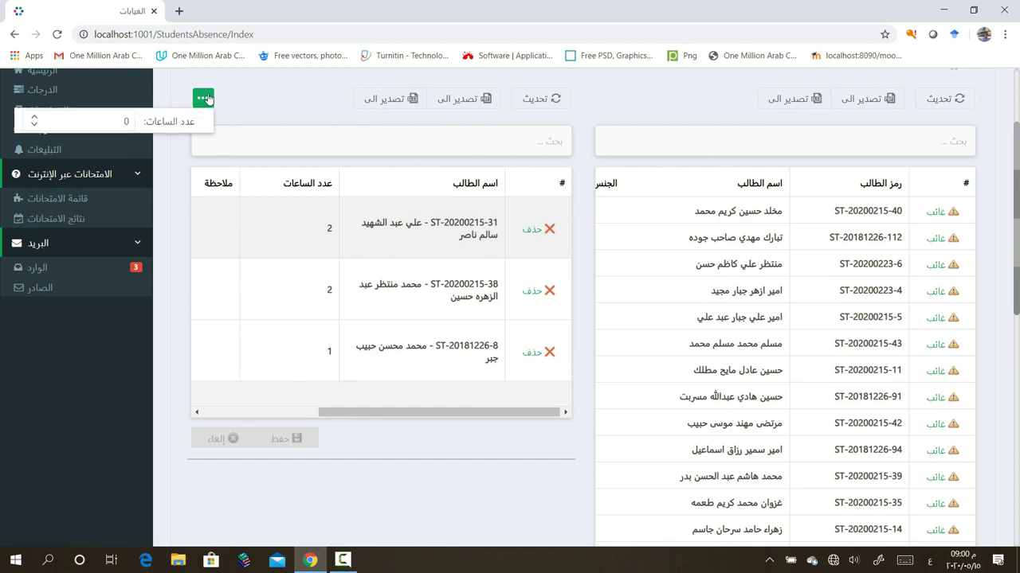
pyautogui.click(205, 98)
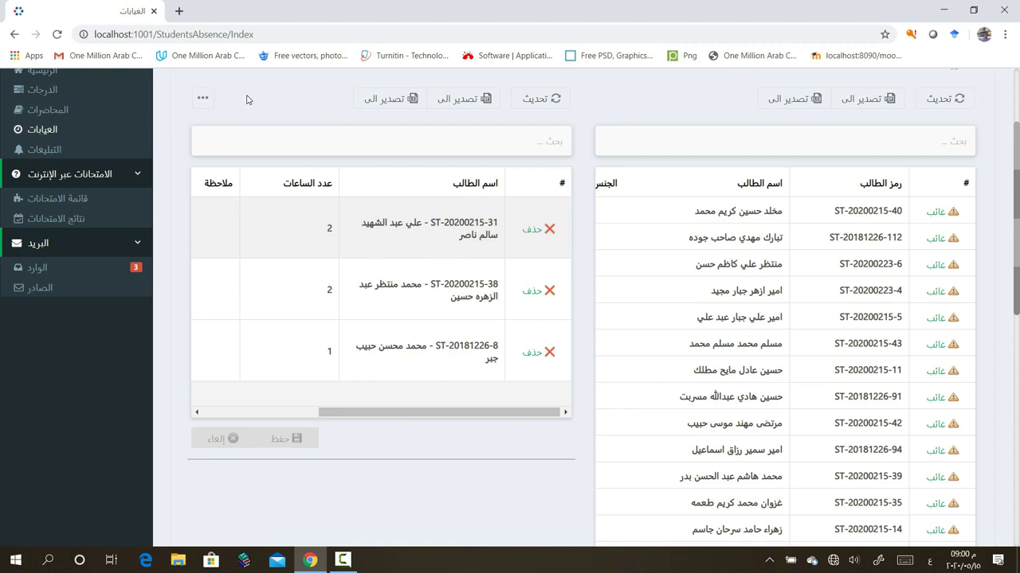
pyautogui.click(204, 98)
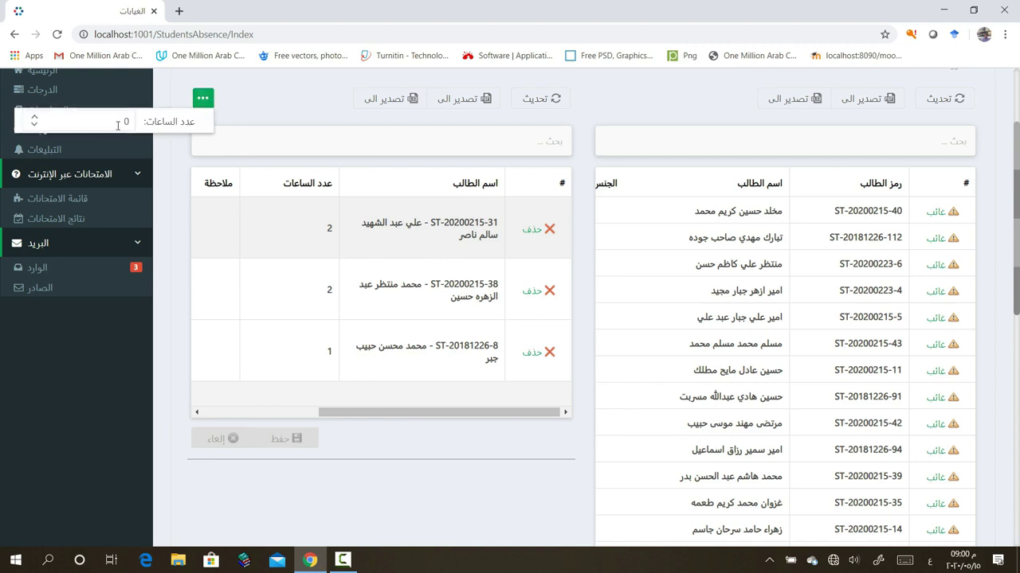
pyautogui.click(34, 118)
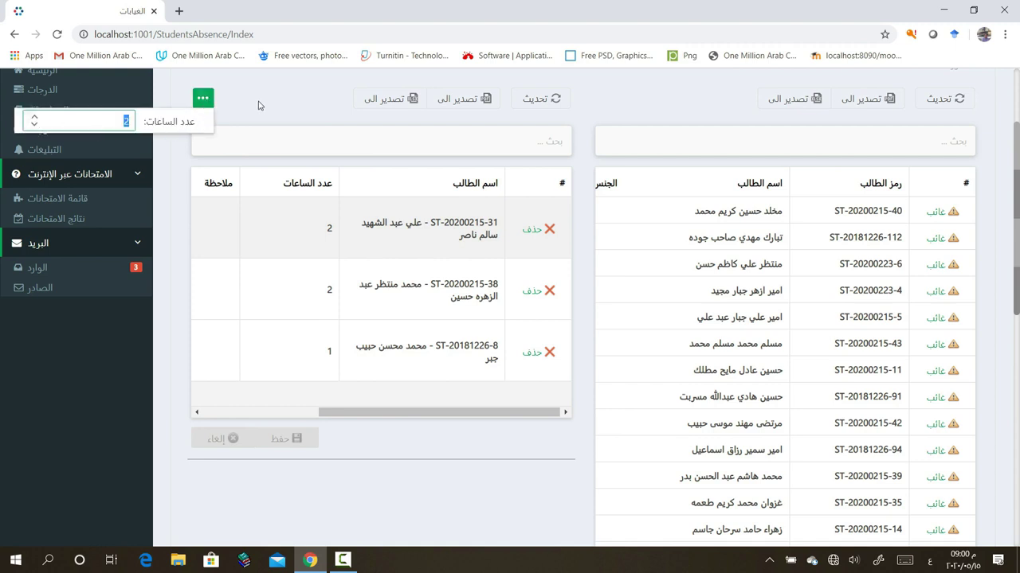
# - Close the absence list's additional options and view the announcements page (التبليغات) and the home page (الرئيسية)
pyautogui.click(203, 98)
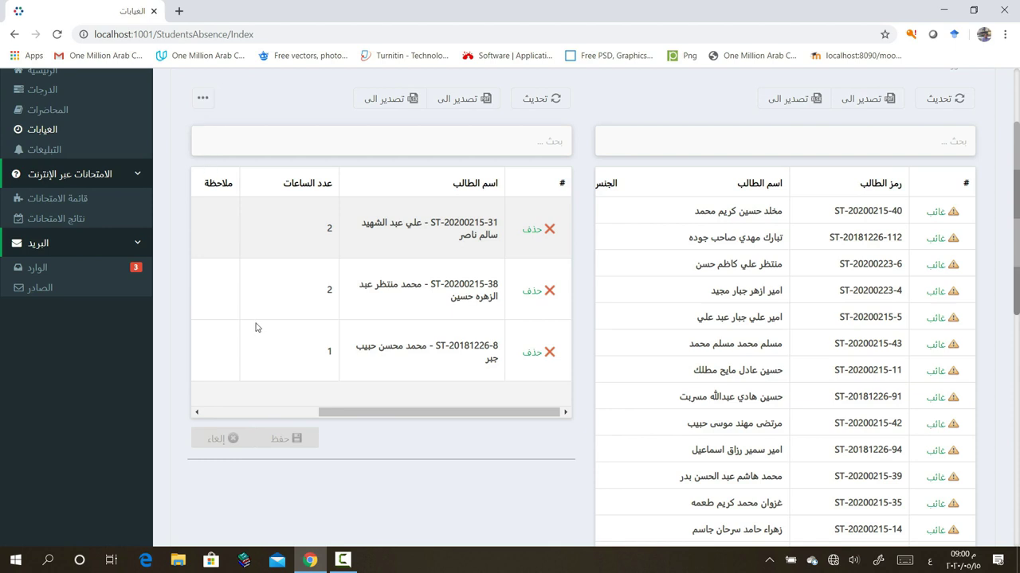
pyautogui.click(69, 148)
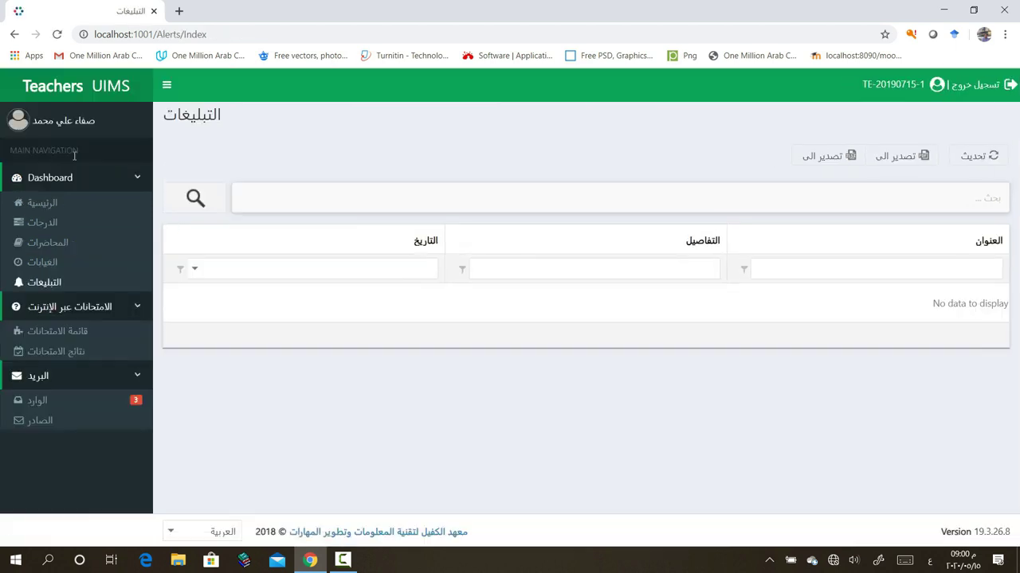
pyautogui.click(52, 203)
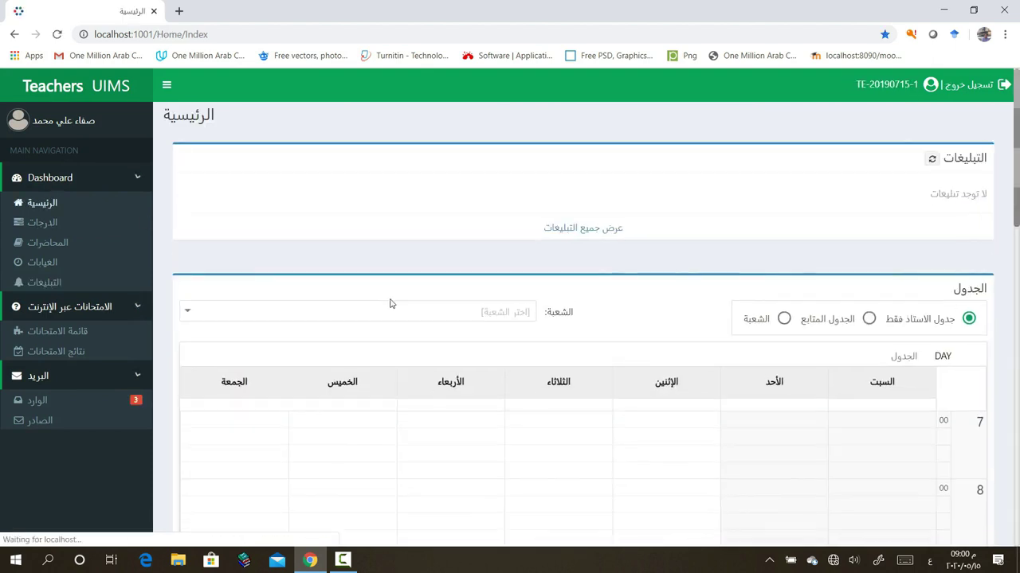
# - On the absences page (الغيابات), set the date to 2020/05/16 and the subject to E415 - Security of Computer and Networks, fourth-year evening section A
pyautogui.click(62, 264)
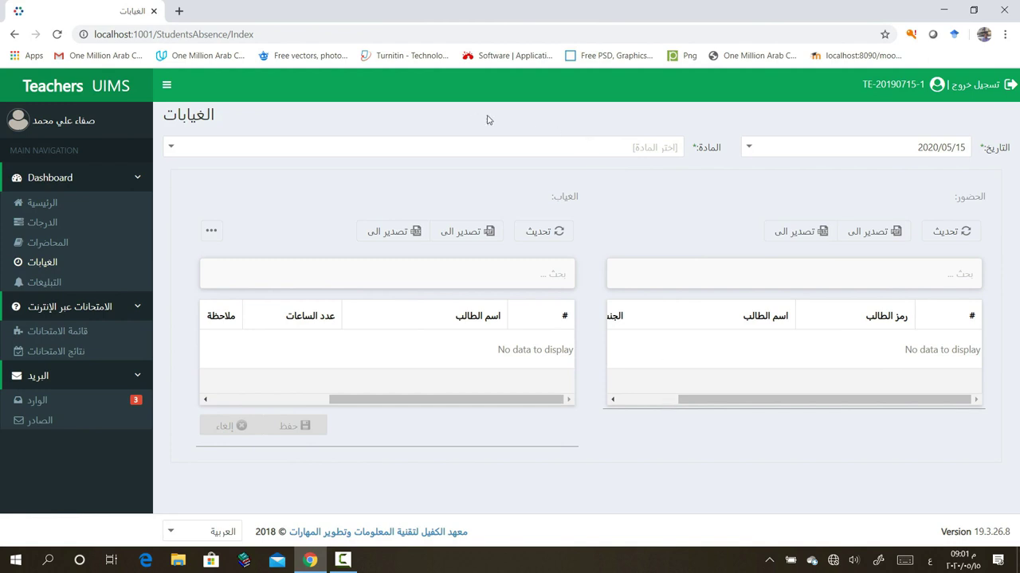
pyautogui.click(748, 148)
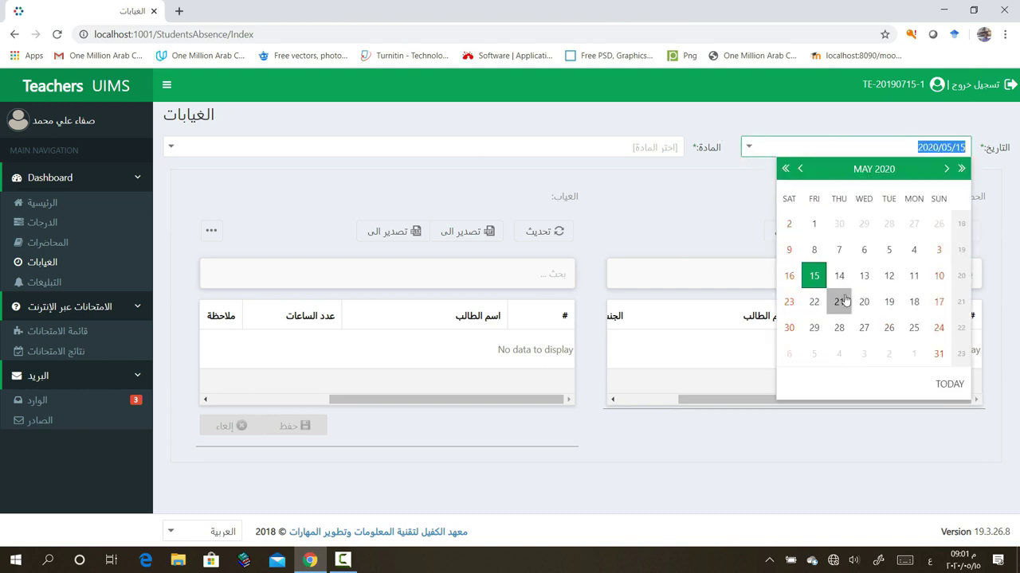
pyautogui.click(790, 278)
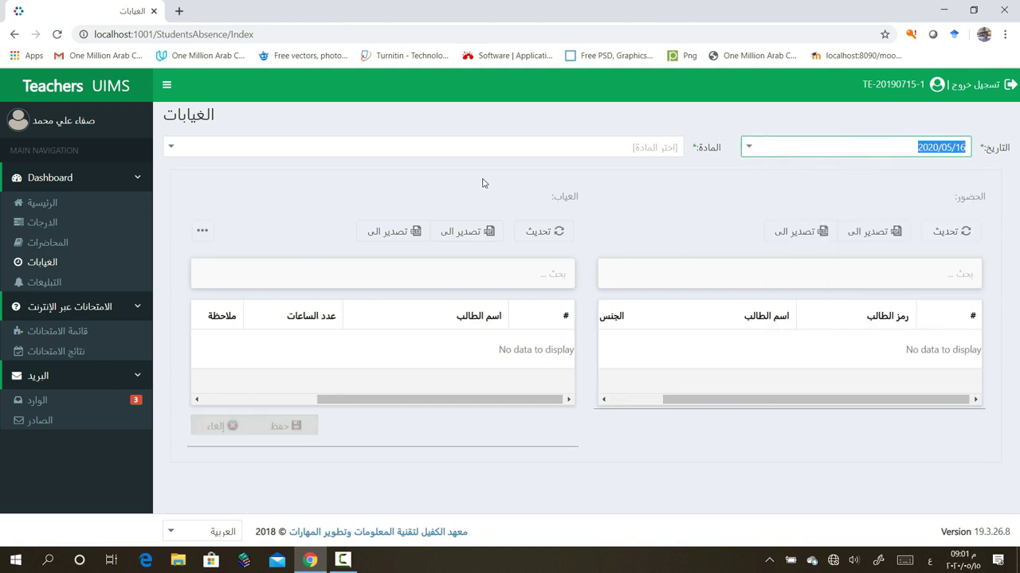
pyautogui.click(171, 147)
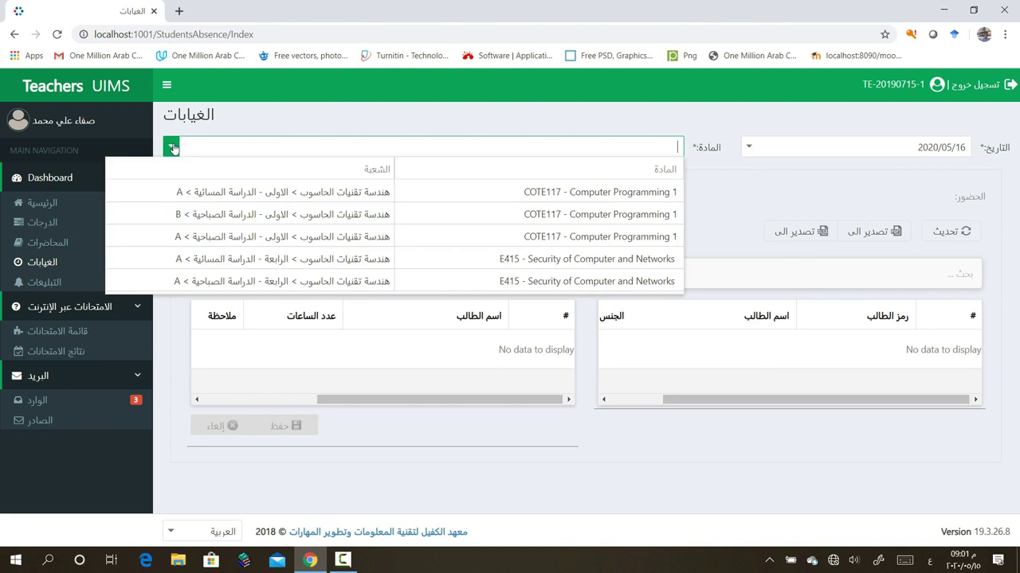
pyautogui.click(327, 262)
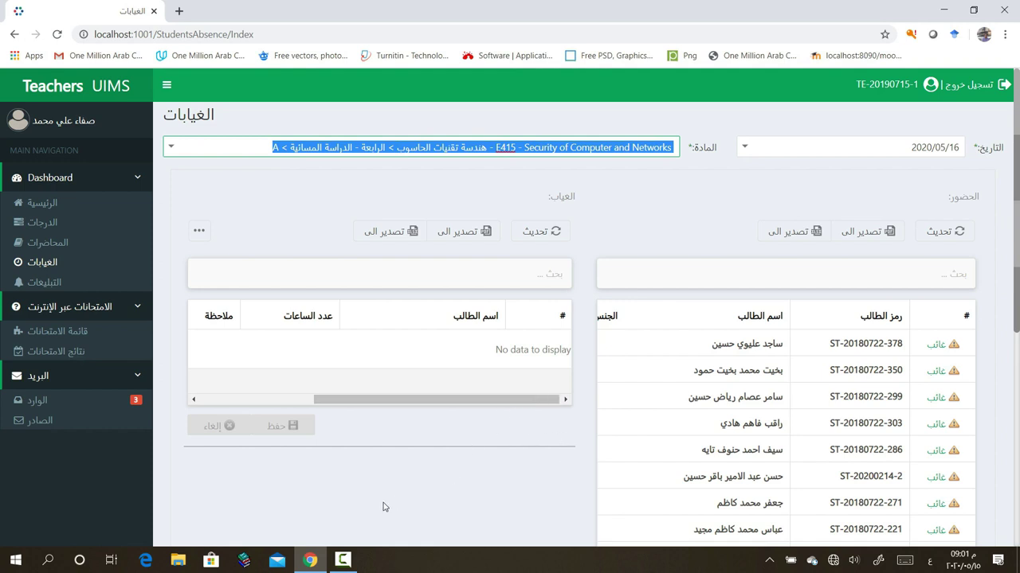
pyautogui.click(343, 560)
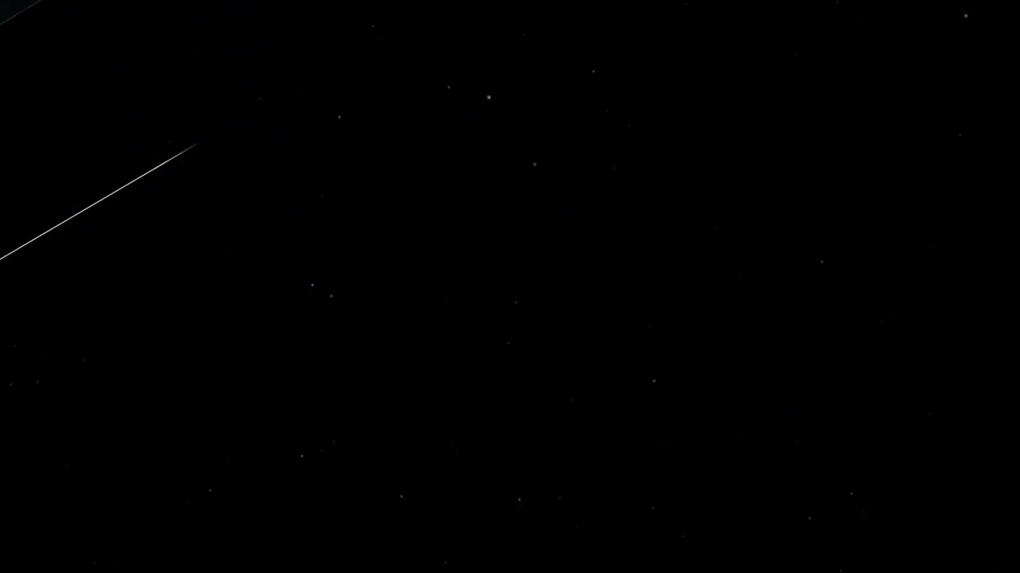